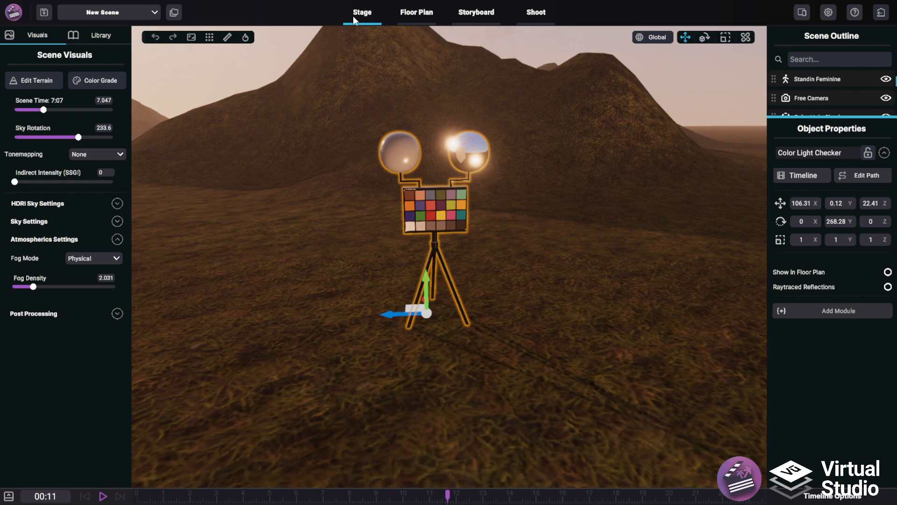
Expand the timeline below the stage view and scrub the playhead to about 10 seconds
{"action": "left_click", "coordinate": [537, 14]}
{"action": "left_click", "coordinate": [360, 14]}
{"action": "left_click", "coordinate": [8, 495]}
{"action": "left_click_drag", "start_coordinate": [351, 382], "coordinate": [425, 379]}
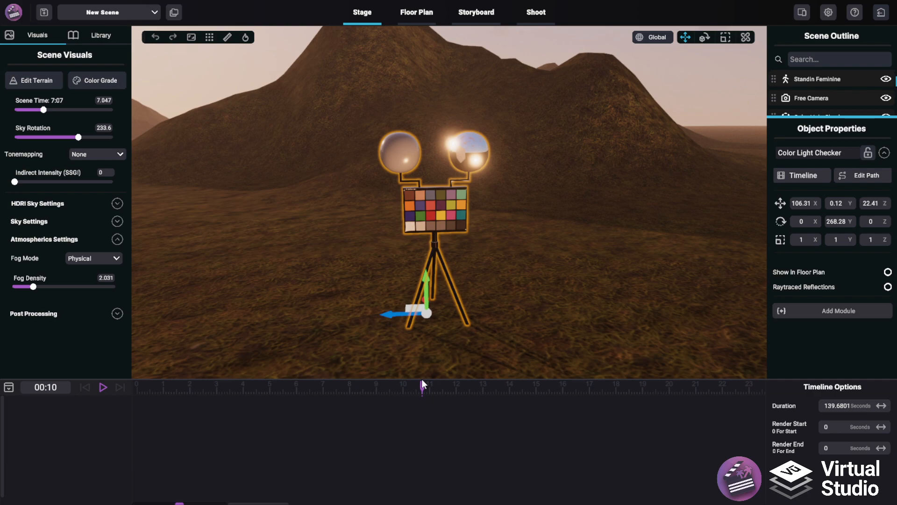
Add the Color Light Checker to the timeline as an animatable track
{"action": "right_click_drag", "start_coordinate": [431, 268], "coordinate": [439, 282]}
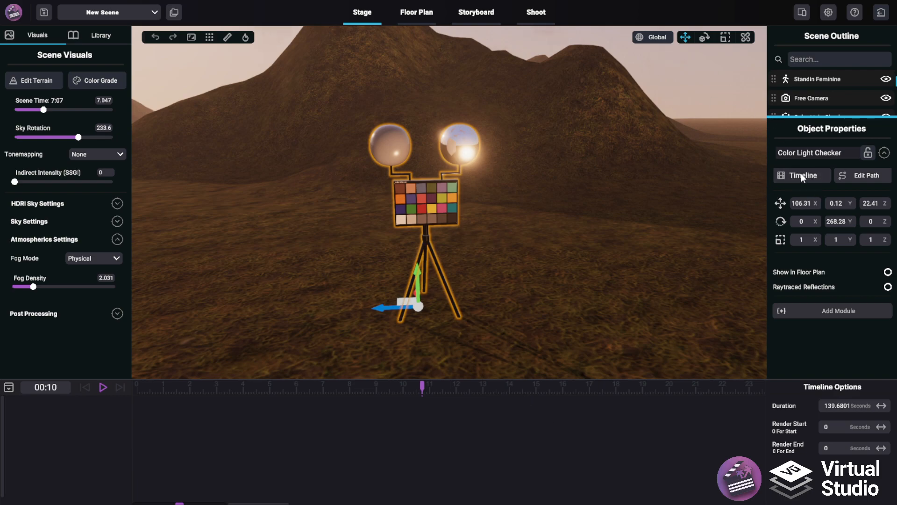
{"action": "left_click", "coordinate": [884, 153]}
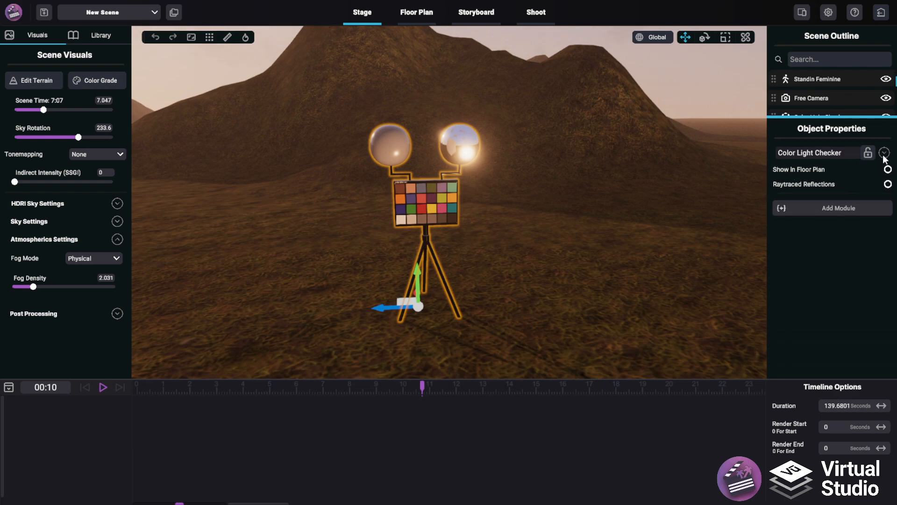
{"action": "left_click", "coordinate": [885, 154]}
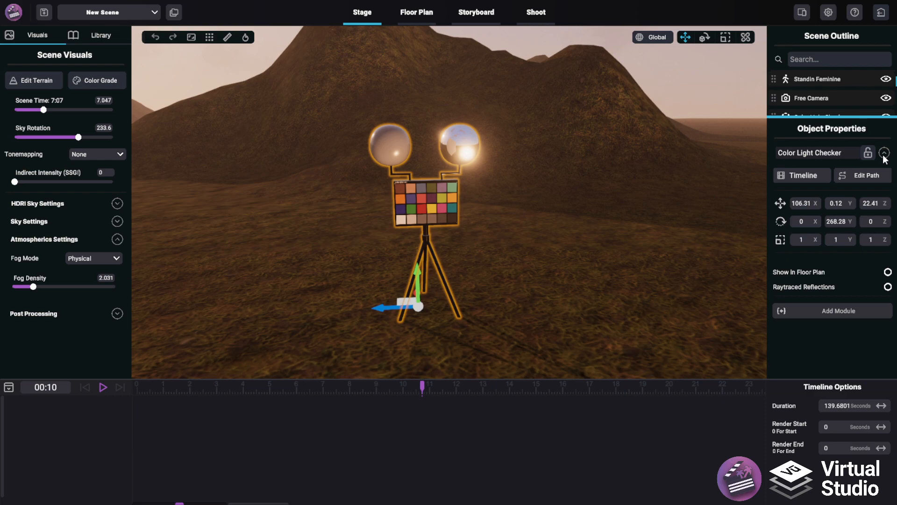
{"action": "left_click", "coordinate": [811, 175]}
Keyframe the Color Light Checker's starting pose at 0 seconds
{"action": "left_click_drag", "start_coordinate": [138, 387], "coordinate": [174, 387]}
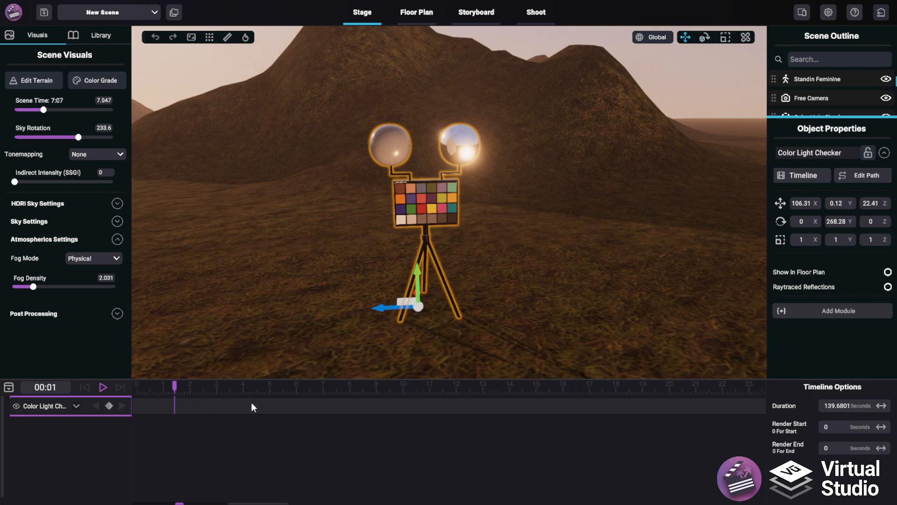
{"action": "right_click_drag", "start_coordinate": [353, 266], "coordinate": [357, 283]}
{"action": "left_click_drag", "start_coordinate": [188, 391], "coordinate": [149, 399]}
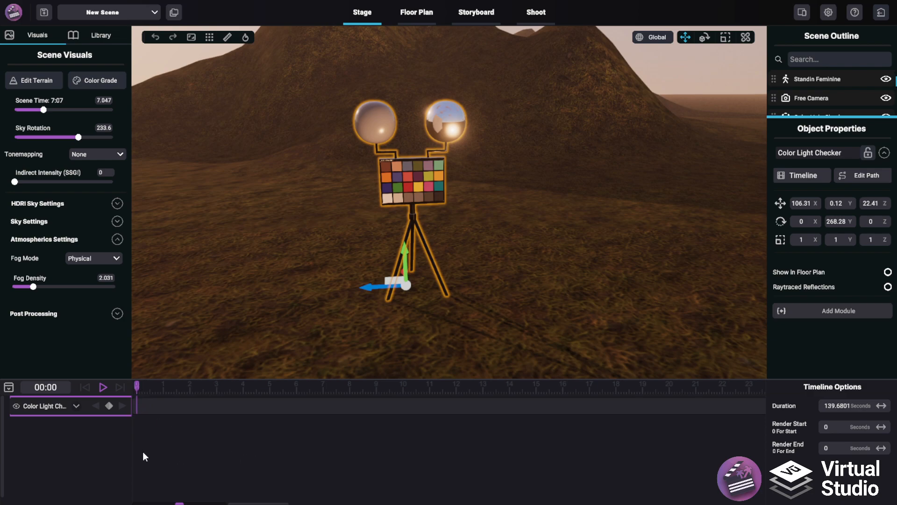
{"action": "left_click", "coordinate": [110, 406]}
Move, rotate to Y 330.3 and scale the Color Light Checker to X 2.08, Z 2.42, and keyframe it at about 2.7 seconds
{"action": "left_click_drag", "start_coordinate": [148, 390], "coordinate": [210, 387]}
{"action": "left_click_drag", "start_coordinate": [400, 279], "coordinate": [275, 314]}
{"action": "key", "text": "e"}
{"action": "key", "text": "r"}
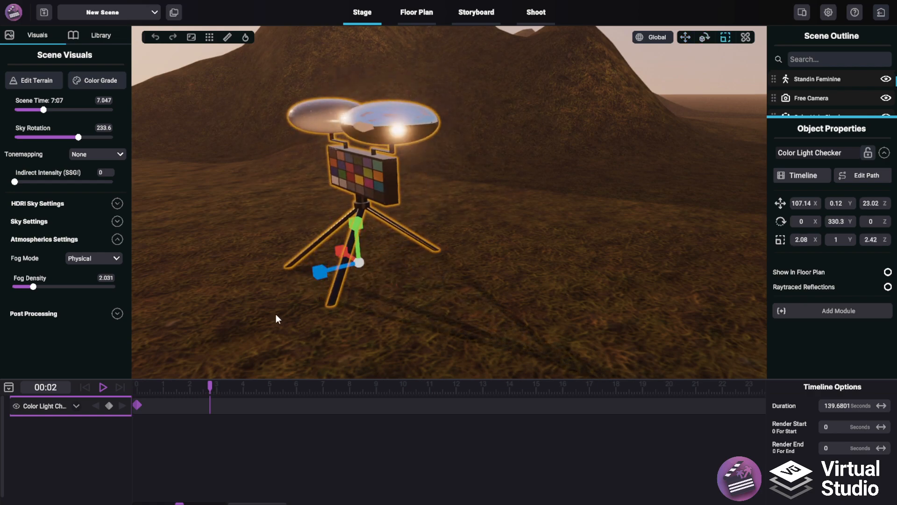
{"action": "left_click", "coordinate": [109, 404]}
Scrub between the first two keyframes to preview the Color Light Checker's transformation
{"action": "left_click_drag", "start_coordinate": [209, 387], "coordinate": [131, 394]}
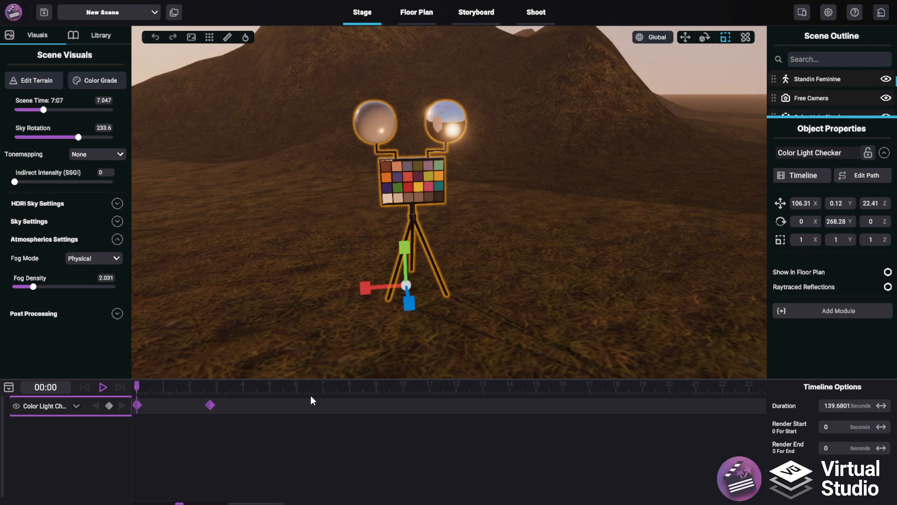
{"action": "left_click", "coordinate": [209, 404]}
{"action": "left_click_drag", "start_coordinate": [206, 391], "coordinate": [170, 389]}
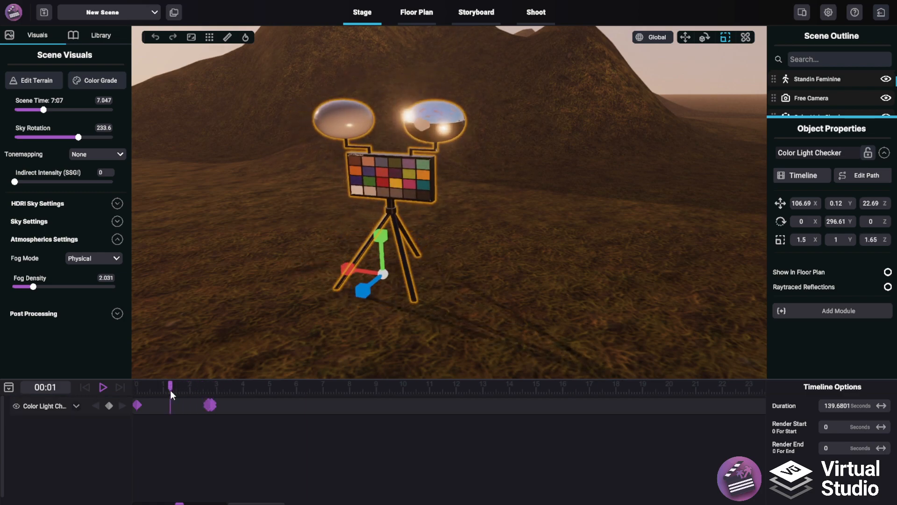
{"action": "left_click_drag", "start_coordinate": [171, 390], "coordinate": [97, 393]}
Add a third Color Light Checker keyframe at about 4.6 seconds and play the animation from the start
{"action": "left_click_drag", "start_coordinate": [204, 388], "coordinate": [105, 406]}
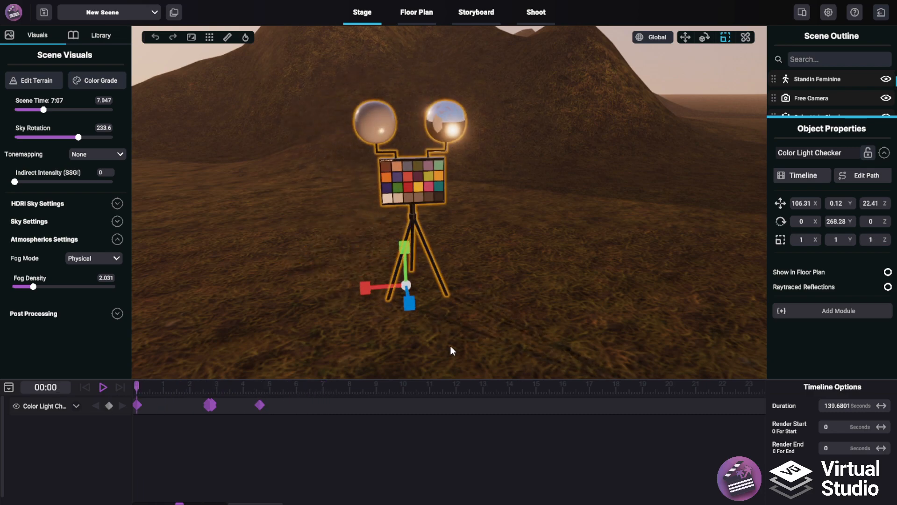
{"action": "left_click", "coordinate": [103, 388]}
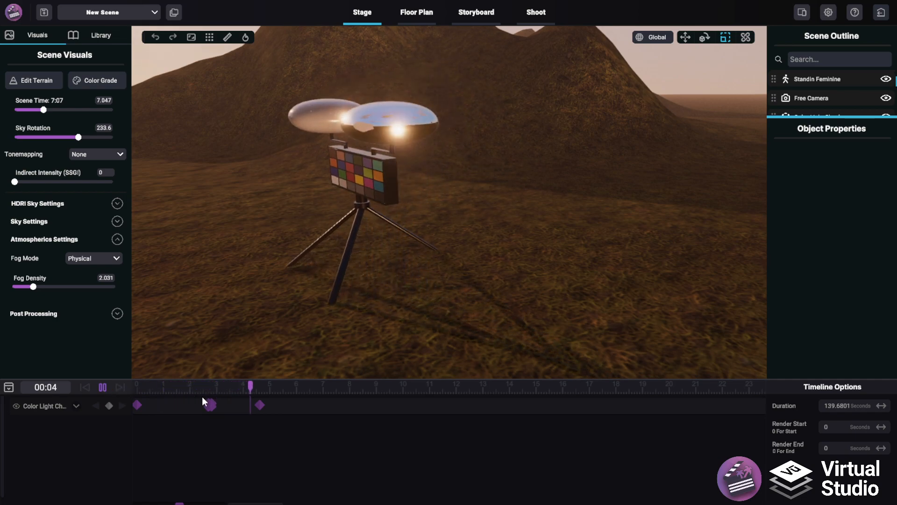
{"action": "key", "text": "space"}
Retime the second keyframe to about 2.3 seconds, and move the third keyframe to about 6.7 seconds before deleting it
{"action": "left_click_drag", "start_coordinate": [260, 405], "coordinate": [287, 401]}
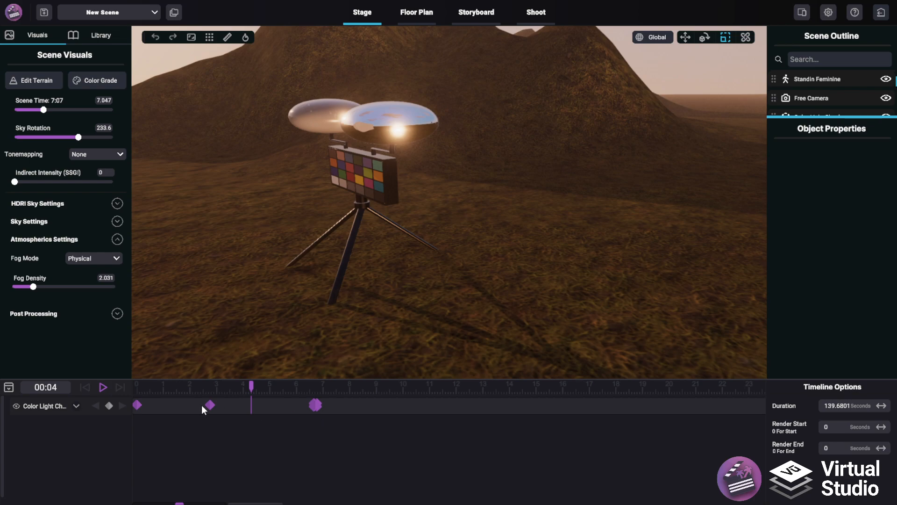
{"action": "left_click_drag", "start_coordinate": [211, 406], "coordinate": [195, 410]}
{"action": "left_click", "coordinate": [315, 406]}
{"action": "left_click_drag", "start_coordinate": [247, 391], "coordinate": [189, 392]}
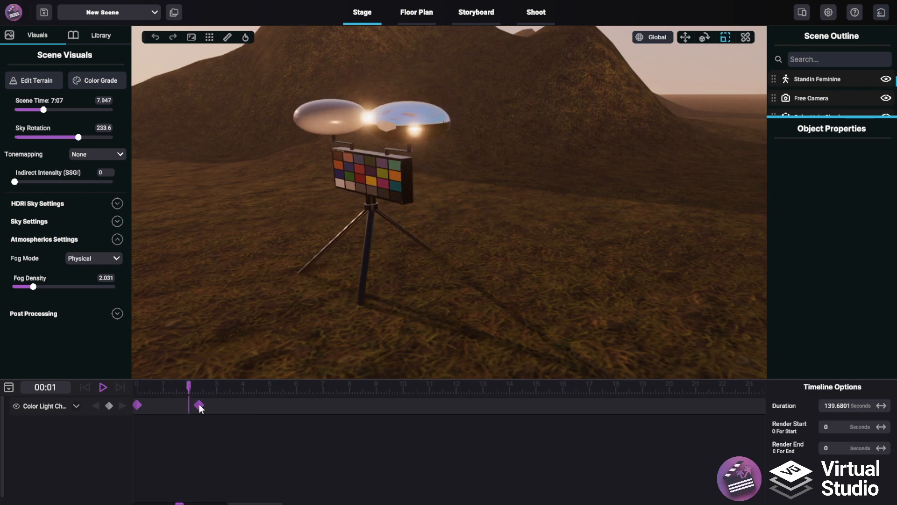
Set the second keyframe's interpolation to Ease and retime it to about 1.5 seconds
{"action": "right_click", "coordinate": [199, 404]}
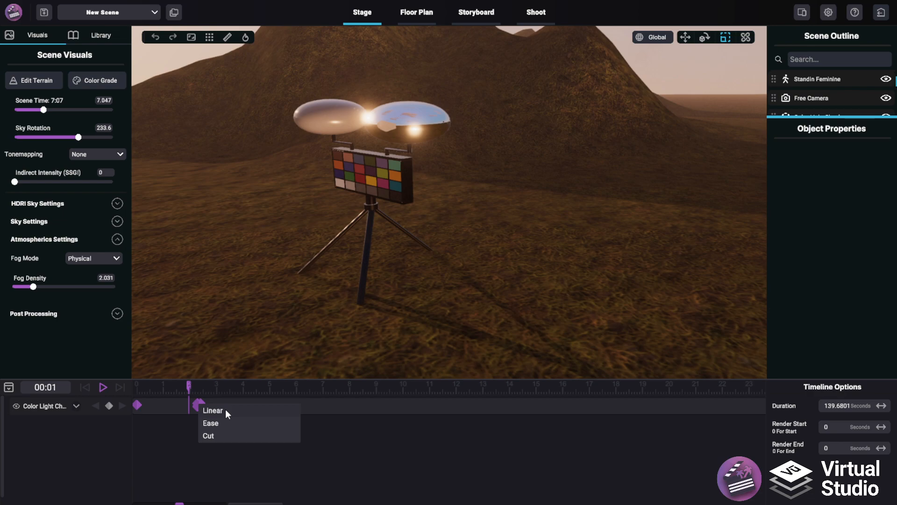
{"action": "left_click", "coordinate": [213, 423]}
{"action": "left_click_drag", "start_coordinate": [198, 405], "coordinate": [176, 406]}
Play the timeline from near the start to check the eased motion, stopping at about 3 seconds
{"action": "left_click", "coordinate": [141, 389]}
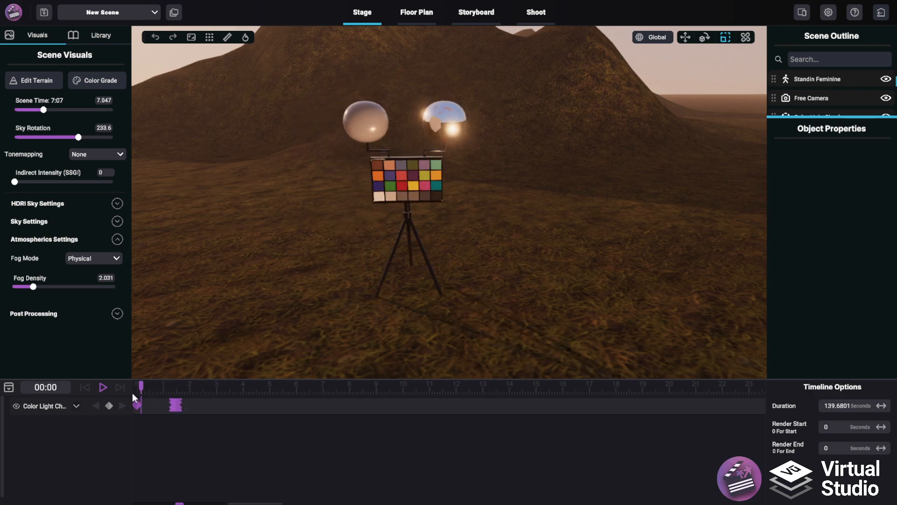
{"action": "key", "text": "space"}
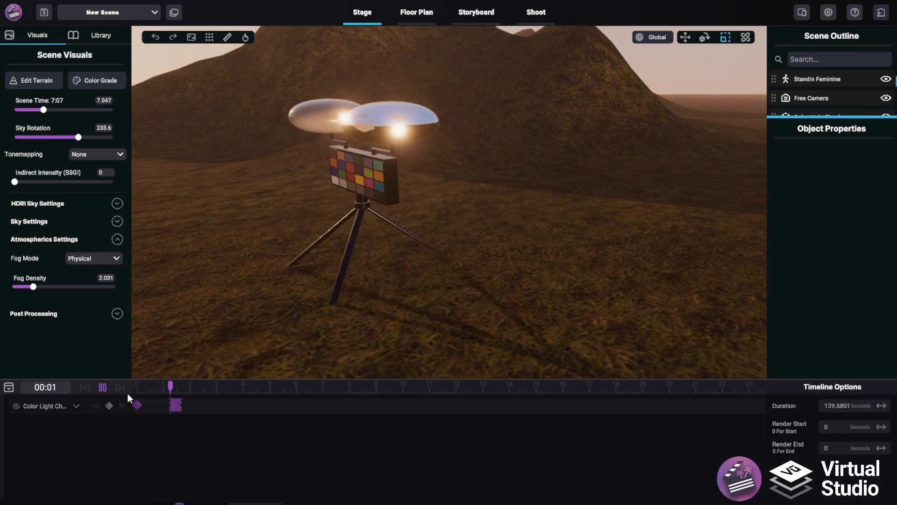
{"action": "key", "text": "space"}
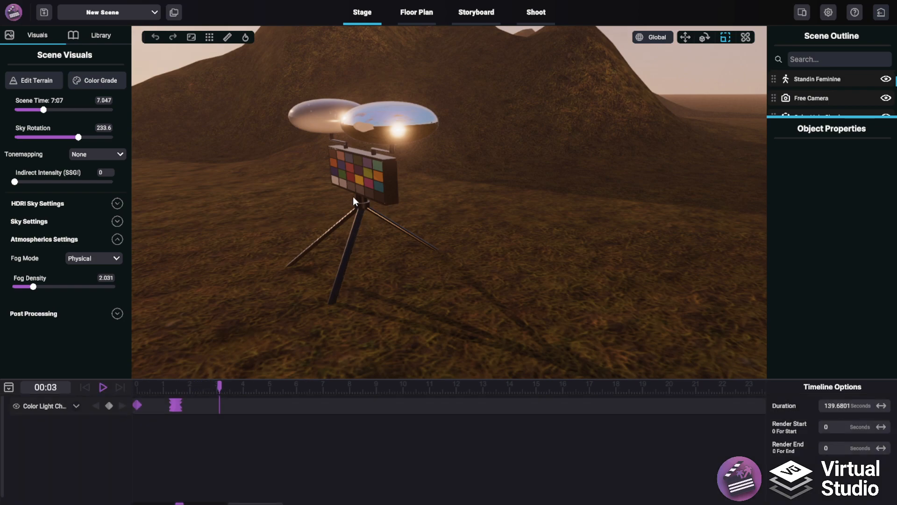
Keyframe the Color Light Checker at about 3 seconds and move it to X 107.12, Z 20.53
{"action": "left_click", "coordinate": [358, 203]}
{"action": "left_click", "coordinate": [113, 405]}
{"action": "key", "text": "w"}
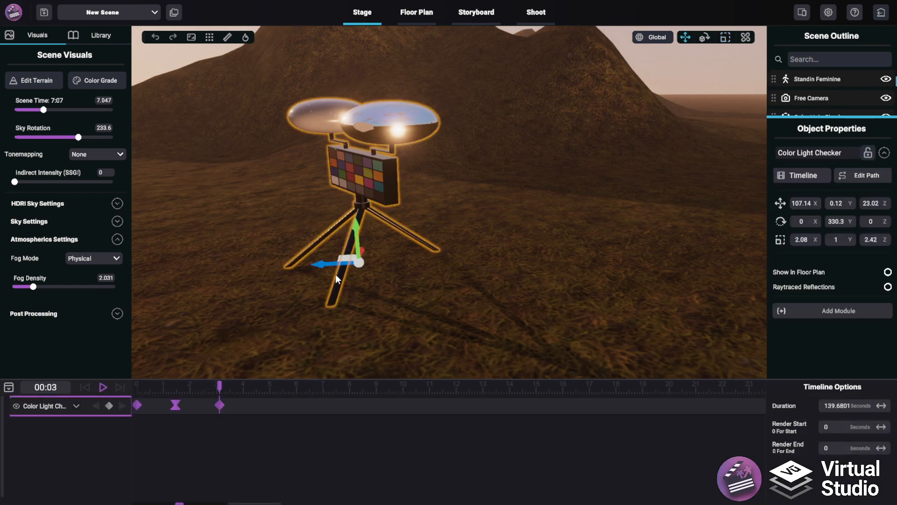
{"action": "left_click_drag", "start_coordinate": [349, 256], "coordinate": [528, 247]}
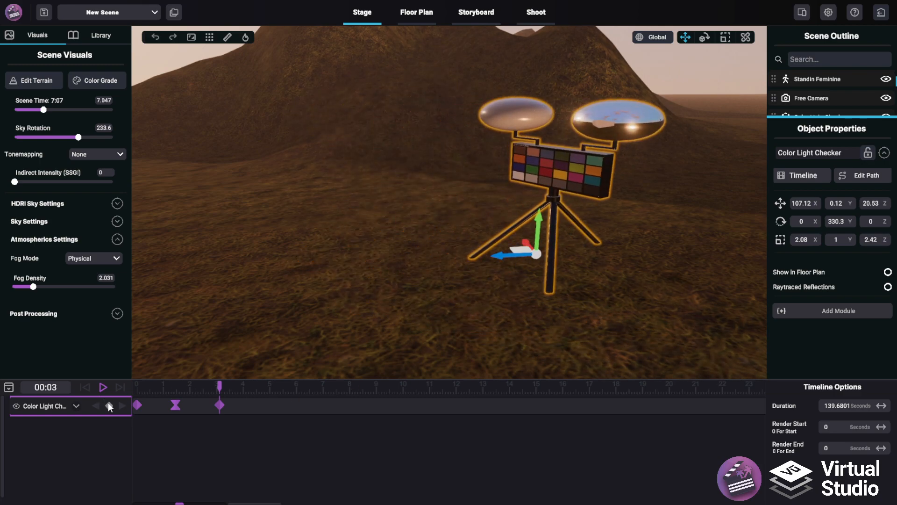
Set the keyframe at about 3 seconds to Cut interpolation and play the animation from the start
{"action": "right_click", "coordinate": [223, 405]}
{"action": "left_click", "coordinate": [234, 436]}
{"action": "left_click_drag", "start_coordinate": [221, 388], "coordinate": [85, 399]}
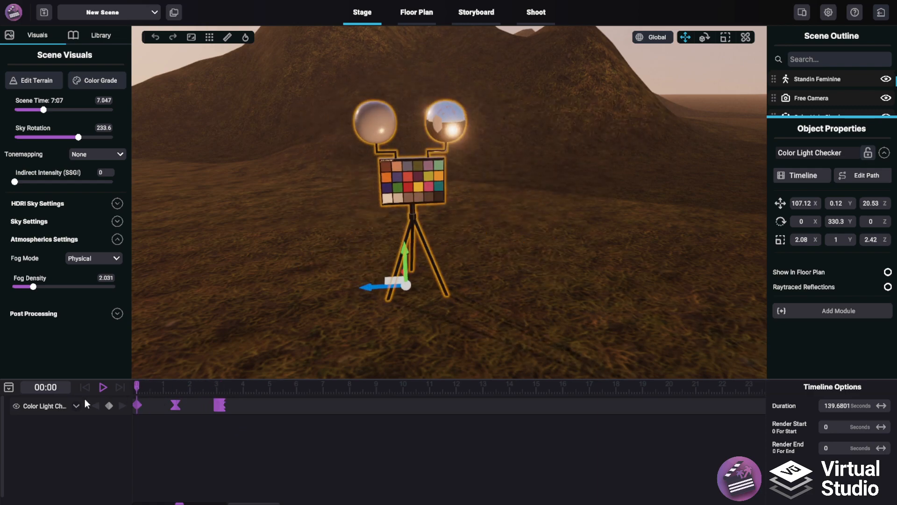
{"action": "left_click", "coordinate": [279, 419]}
{"action": "key", "text": "space"}
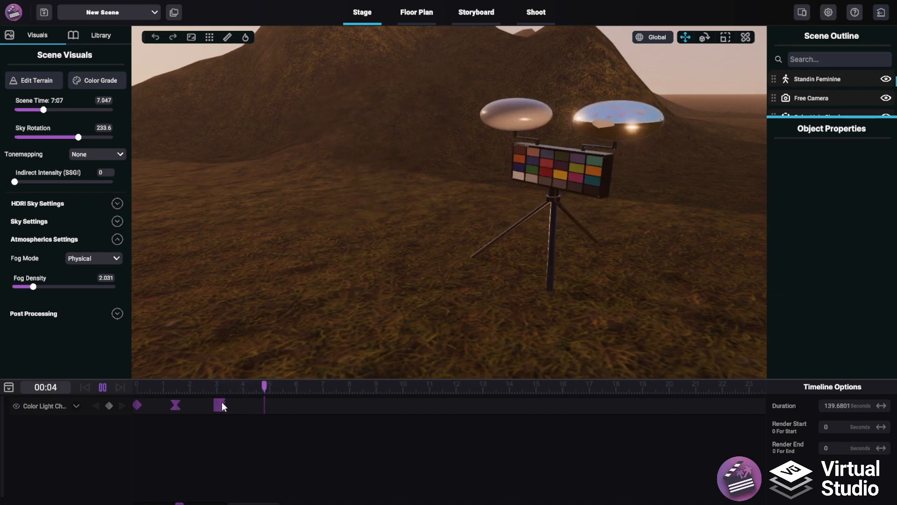
{"action": "key", "text": "space"}
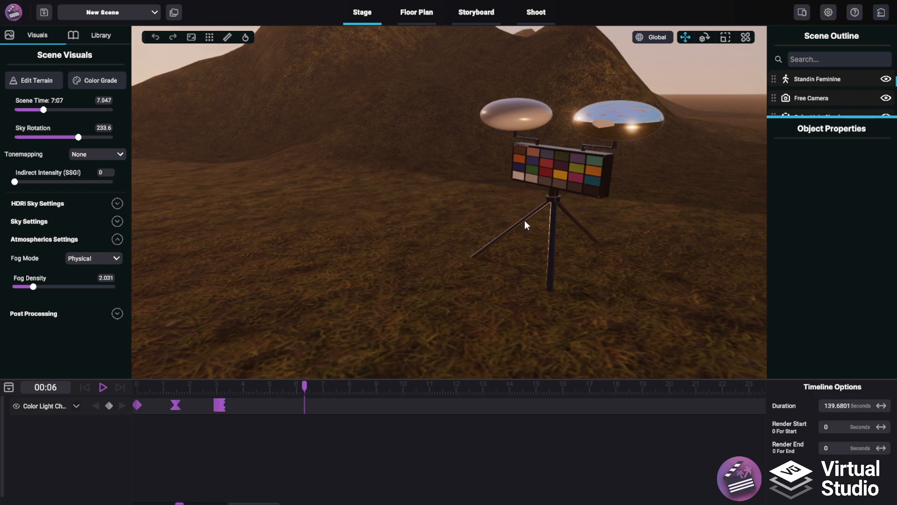
Select the Color Light Checker at about 6 seconds and shift it across the ground
{"action": "right_click_drag", "start_coordinate": [541, 238], "coordinate": [466, 191]}
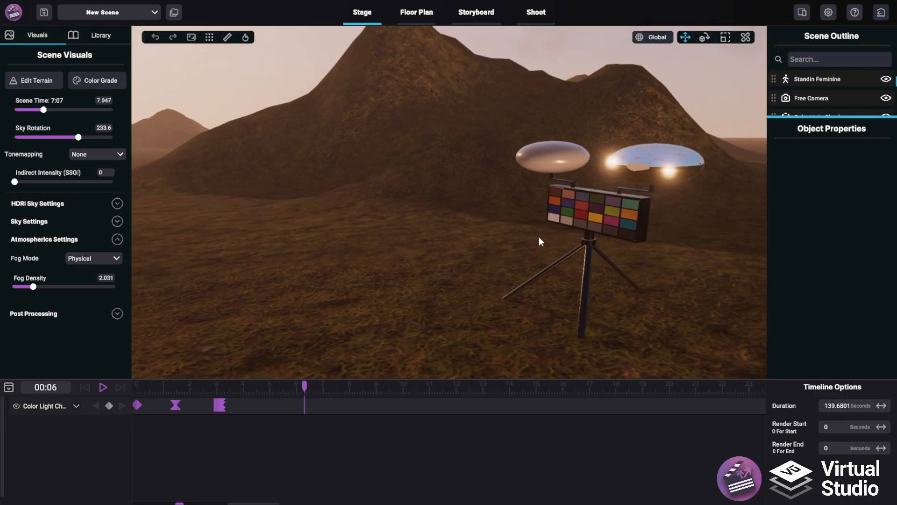
{"action": "right_click_drag", "start_coordinate": [539, 236], "coordinate": [553, 261]}
{"action": "left_click", "coordinate": [500, 240]}
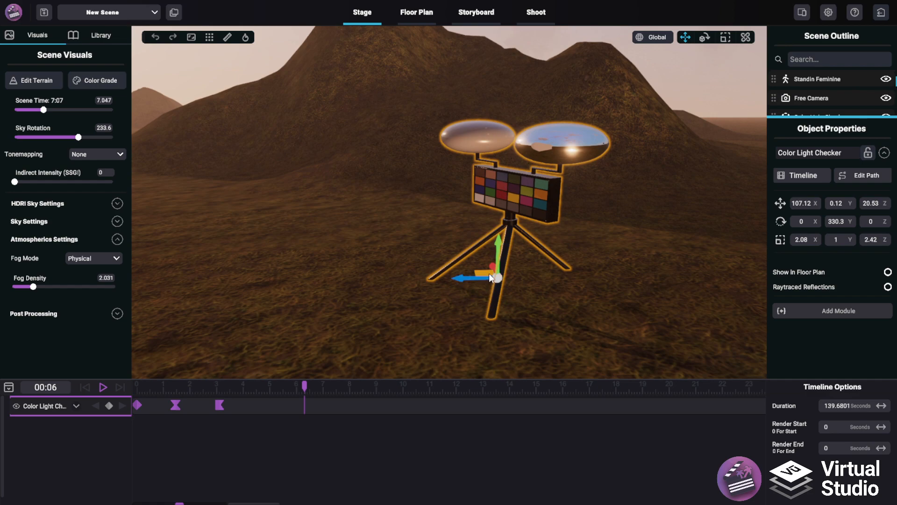
{"action": "left_click_drag", "start_coordinate": [489, 277], "coordinate": [430, 250]}
Remove the Color Light Checker's track from the timeline and add the Light Box Stand as a track
{"action": "right_click_drag", "start_coordinate": [612, 196], "coordinate": [457, 100]}
{"action": "left_click", "coordinate": [457, 99]}
{"action": "right_click_drag", "start_coordinate": [460, 179], "coordinate": [490, 238]}
{"action": "key", "text": "Delete"}
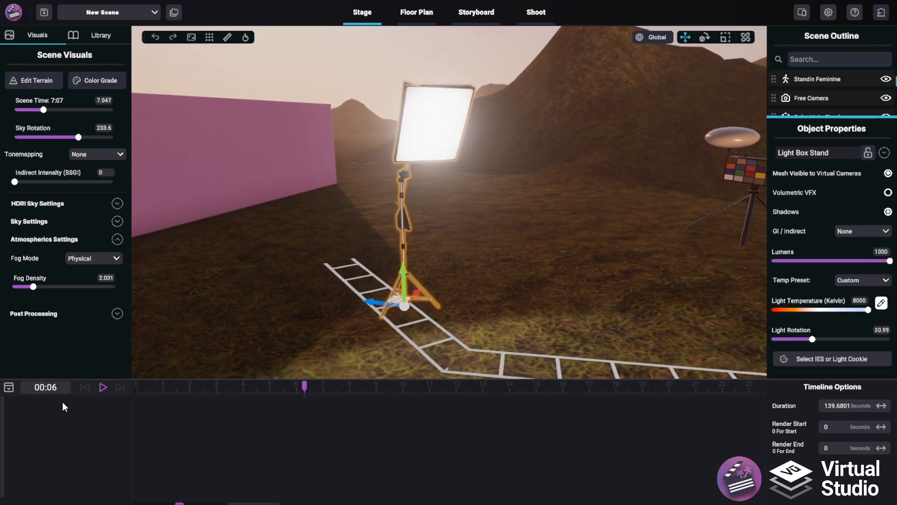
{"action": "left_click", "coordinate": [884, 152]}
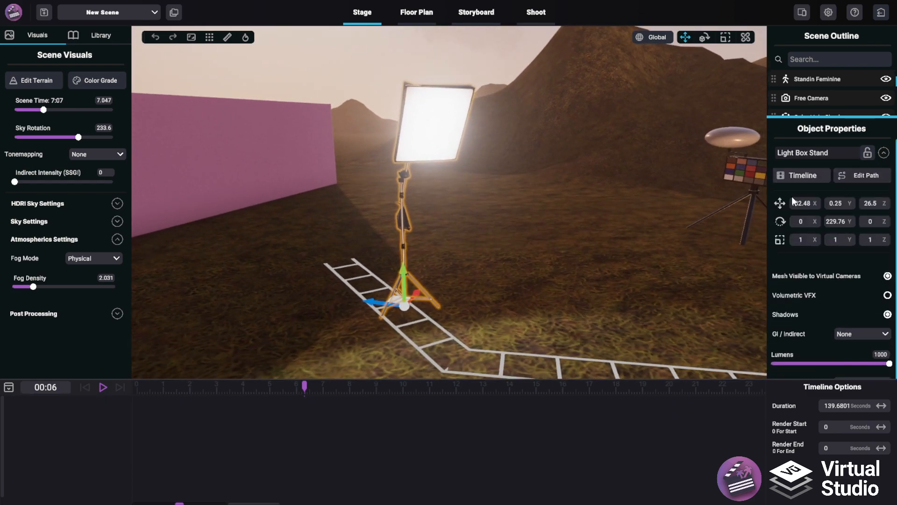
{"action": "left_click", "coordinate": [795, 175]}
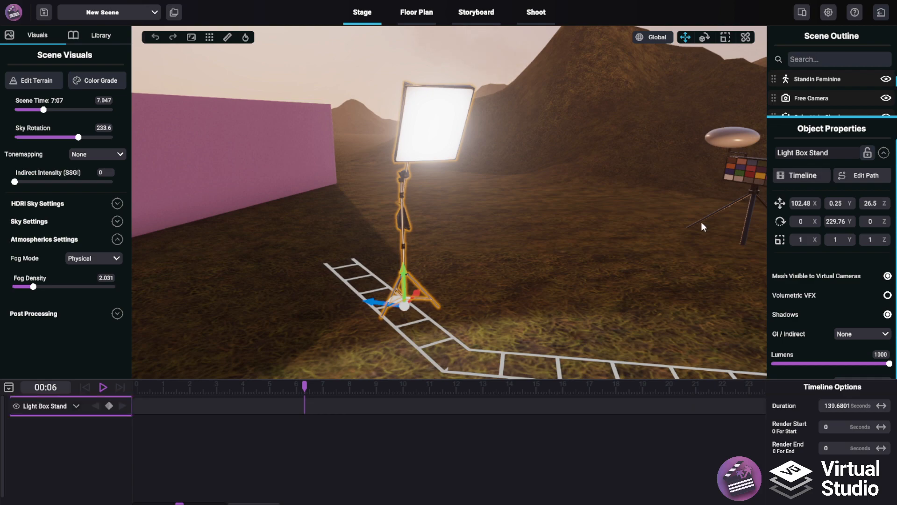
Move the Light Box Stand to X 103.28, Z 27.66 at the near end of the ladder-like track, with the playhead at about 1.5 seconds
{"action": "left_click_drag", "start_coordinate": [304, 389], "coordinate": [178, 394]}
{"action": "right_click_drag", "start_coordinate": [318, 290], "coordinate": [324, 310]}
{"action": "left_click_drag", "start_coordinate": [464, 234], "coordinate": [369, 209]}
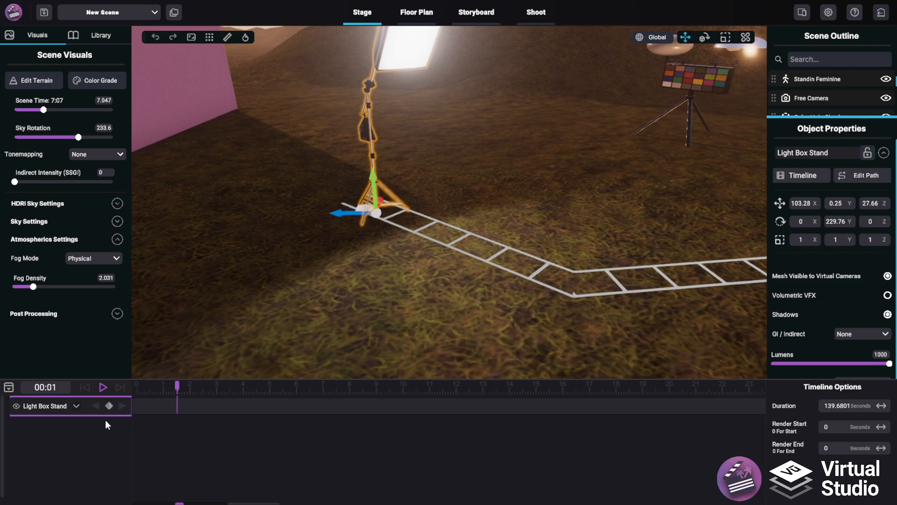
Move the Light Box Stand further along the ladder-like track and keyframe it at about 6 seconds
{"action": "left_click_drag", "start_coordinate": [182, 385], "coordinate": [299, 386]}
{"action": "left_click_drag", "start_coordinate": [370, 207], "coordinate": [513, 274]}
{"action": "left_click", "coordinate": [109, 404]}
Retime the Light Box Stand's first keyframe to about 0.7 seconds and scrub through its movement
{"action": "left_click_drag", "start_coordinate": [177, 405], "coordinate": [155, 404]}
{"action": "left_click", "coordinate": [182, 384]}
{"action": "mouse_move", "coordinate": [210, 385]}
{"action": "left_mouse_down"}
{"action": "mouse_move", "coordinate": [301, 386]}
{"action": "mouse_move", "coordinate": [197, 386]}
{"action": "left_mouse_up"}
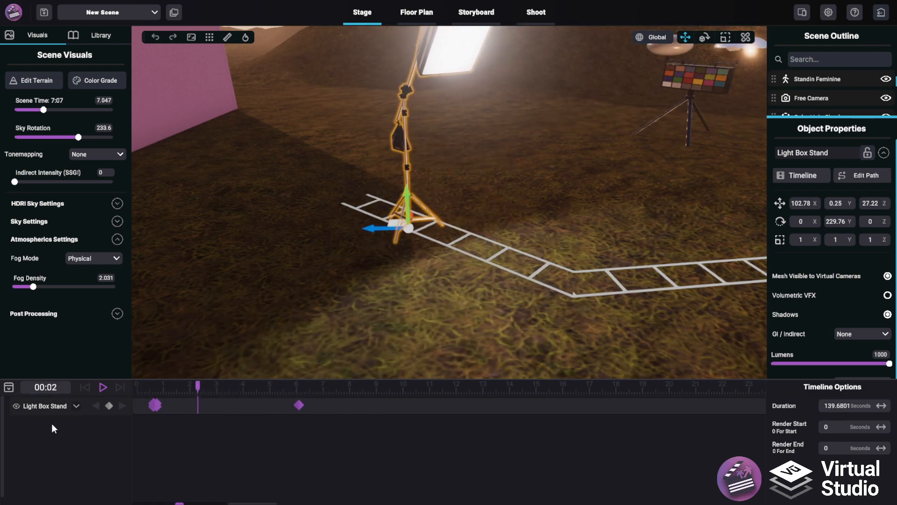
Set the Light Box Stand to 0 lumens and 1500 K, and keyframe its Intensity and Temperature at 0 seconds
{"action": "left_click", "coordinate": [76, 406]}
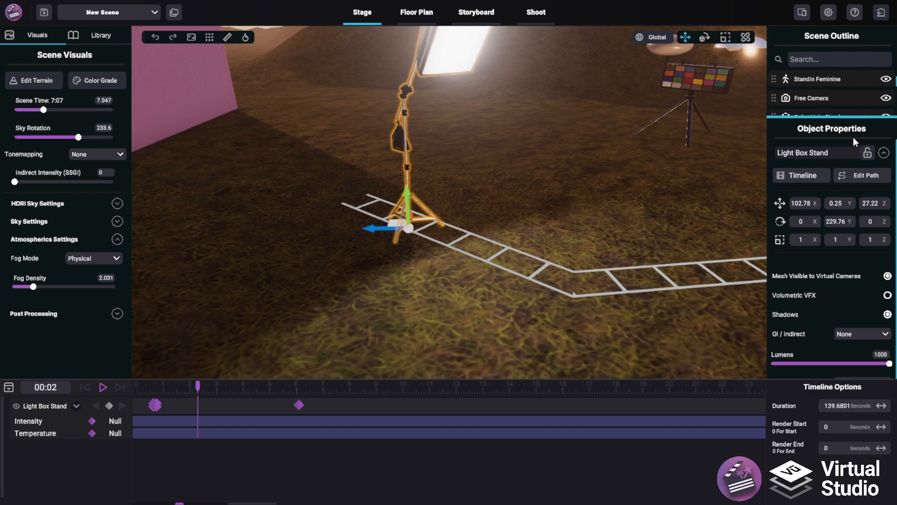
{"action": "left_click", "coordinate": [884, 153]}
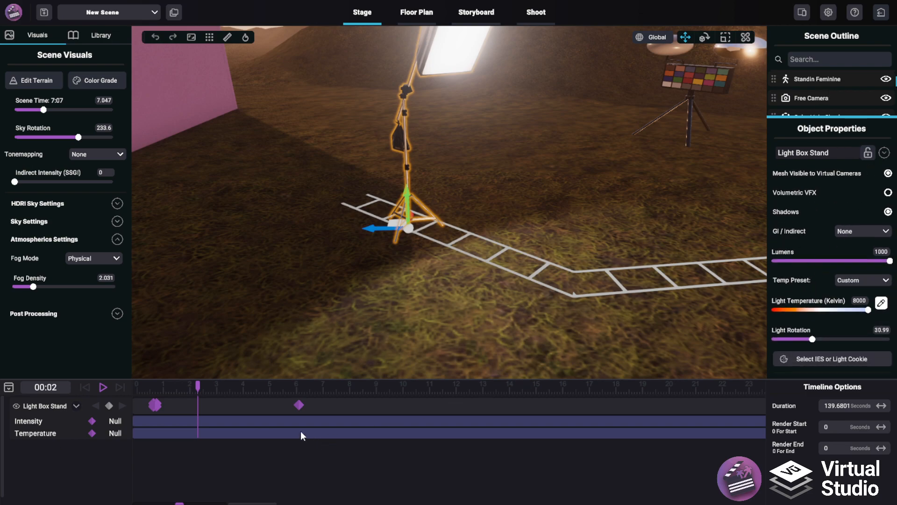
{"action": "left_click", "coordinate": [149, 391]}
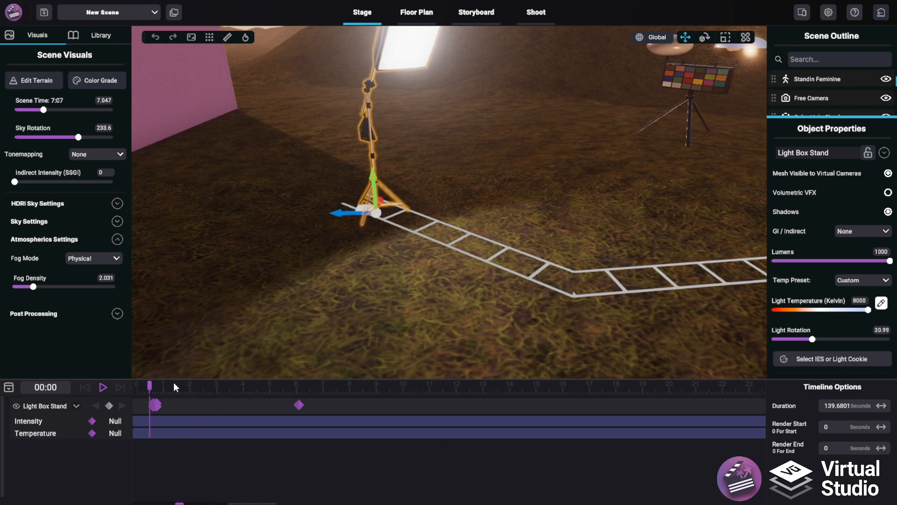
{"action": "left_click", "coordinate": [137, 390]}
{"action": "left_click_drag", "start_coordinate": [890, 261], "coordinate": [769, 261]}
{"action": "left_click_drag", "start_coordinate": [868, 310], "coordinate": [744, 311]}
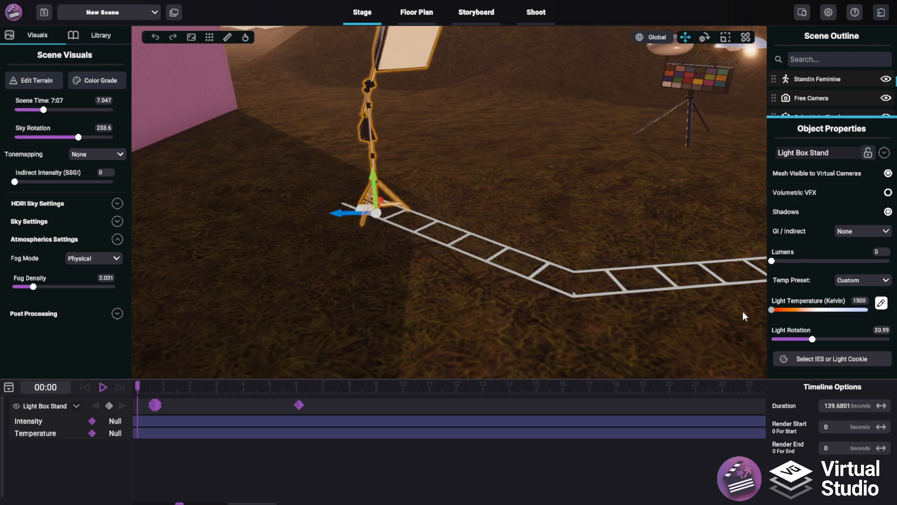
{"action": "left_click", "coordinate": [92, 421]}
{"action": "left_click", "coordinate": [92, 433]}
Set the light to 1000 lumens and 7945 K, keyframe Intensity and Temperature at about 4 seconds, and return the playhead to the start
{"action": "left_click_drag", "start_coordinate": [148, 387], "coordinate": [249, 386]}
{"action": "left_click_drag", "start_coordinate": [772, 261], "coordinate": [890, 261]}
{"action": "left_click_drag", "start_coordinate": [771, 310], "coordinate": [867, 311]}
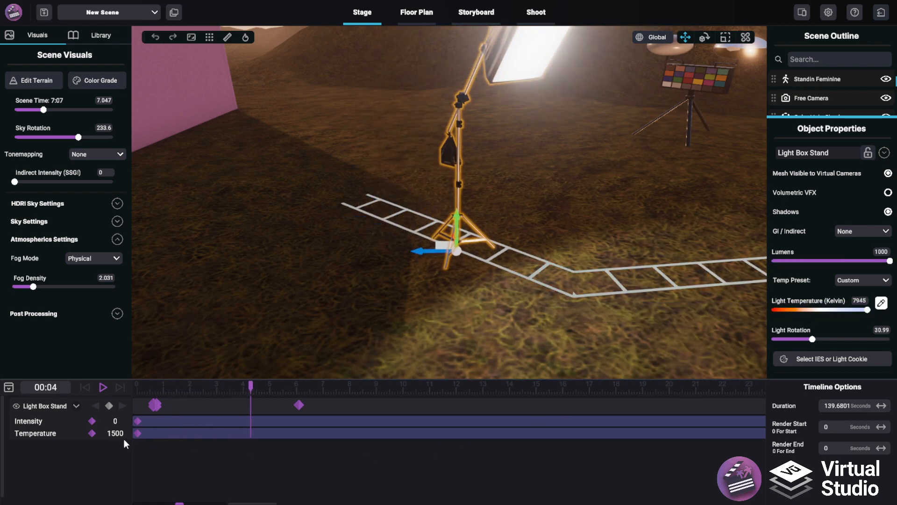
{"action": "left_click", "coordinate": [93, 421]}
{"action": "left_click", "coordinate": [85, 390]}
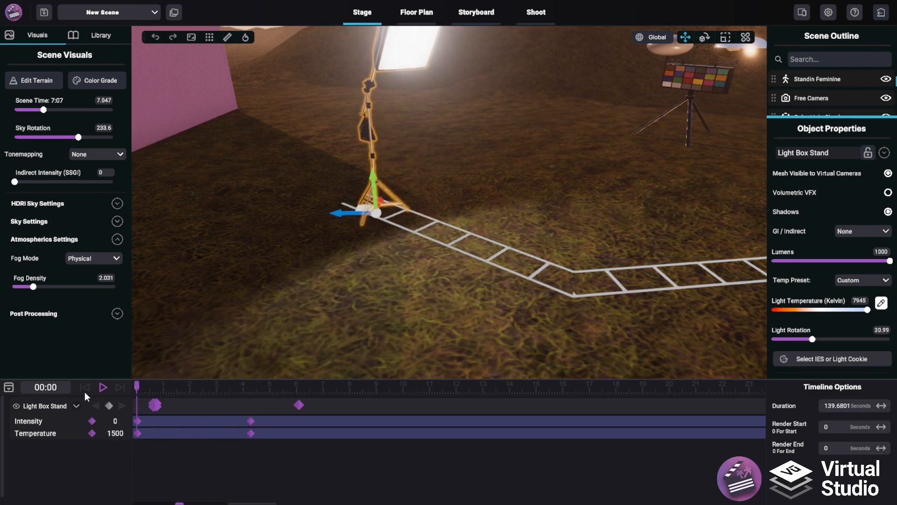
Play the timeline from the start to preview the light stand's movement, intensity and temperature animation, pausing past 5 seconds
{"action": "left_click", "coordinate": [297, 328]}
{"action": "key", "text": "space"}
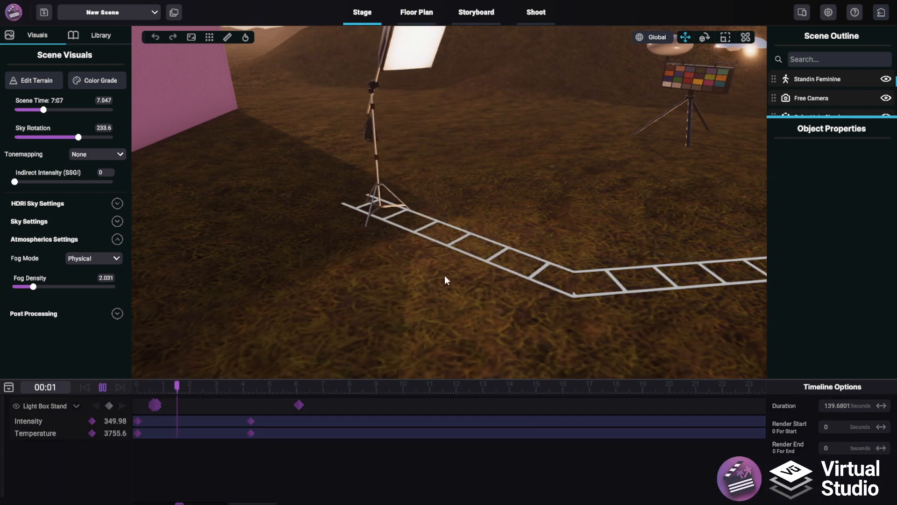
{"action": "left_click", "coordinate": [443, 61]}
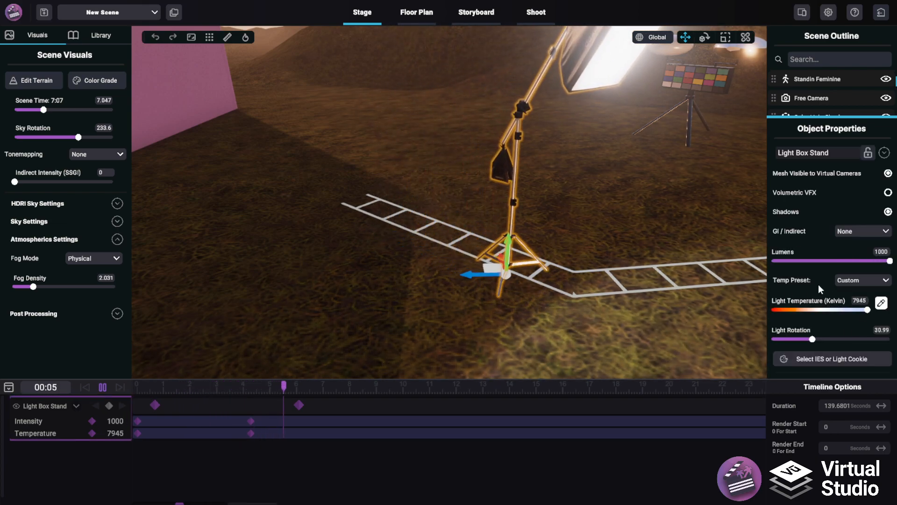
{"action": "key", "text": "space"}
Scrub the playhead back through the light's brightness and colour change to the start of the timeline
{"action": "left_click_drag", "start_coordinate": [313, 386], "coordinate": [191, 420]}
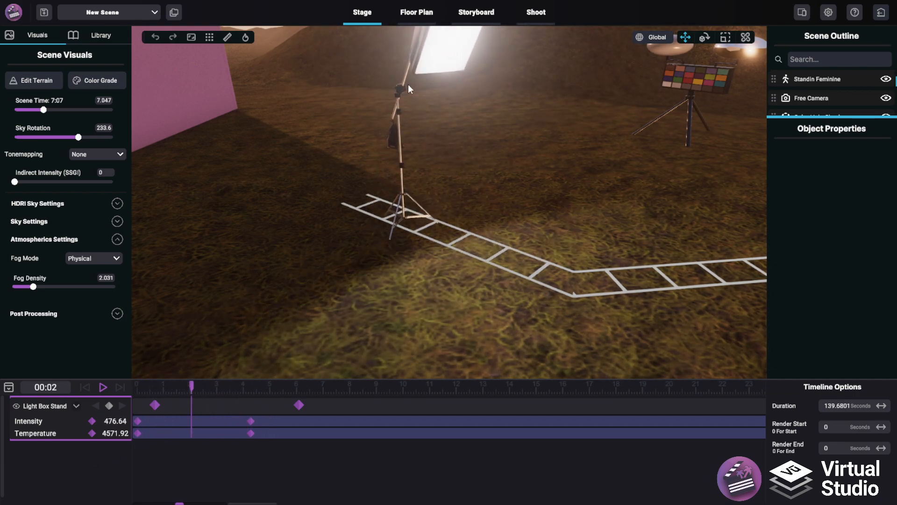
{"action": "left_click_drag", "start_coordinate": [230, 389], "coordinate": [206, 388]}
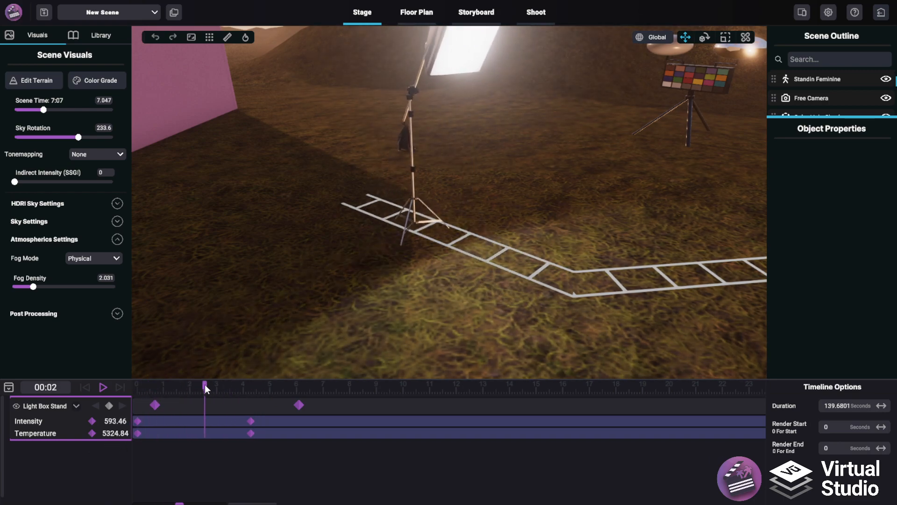
{"action": "left_click", "coordinate": [464, 35]}
{"action": "left_click_drag", "start_coordinate": [218, 390], "coordinate": [93, 401]}
Replay the full Light Box Stand animation and pause it just after its last movement keyframe
{"action": "left_click", "coordinate": [281, 288]}
{"action": "key", "text": "space"}
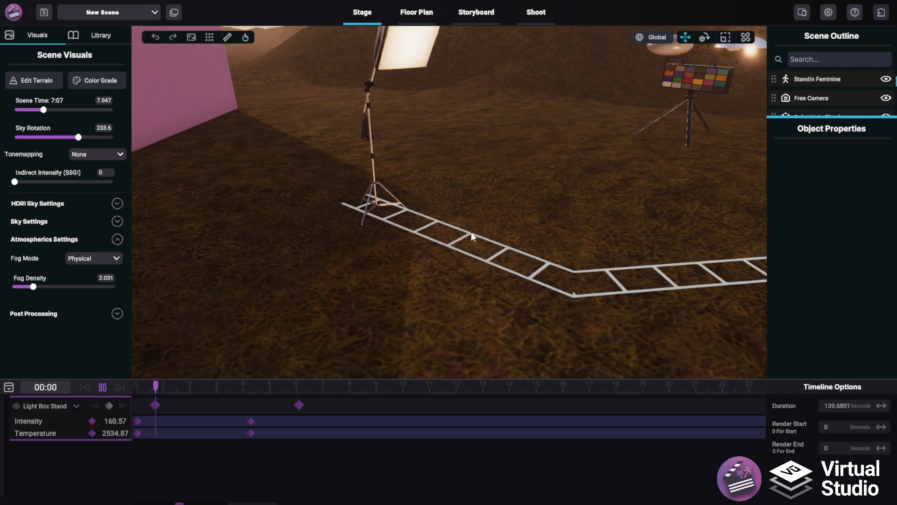
{"action": "left_click", "coordinate": [421, 49]}
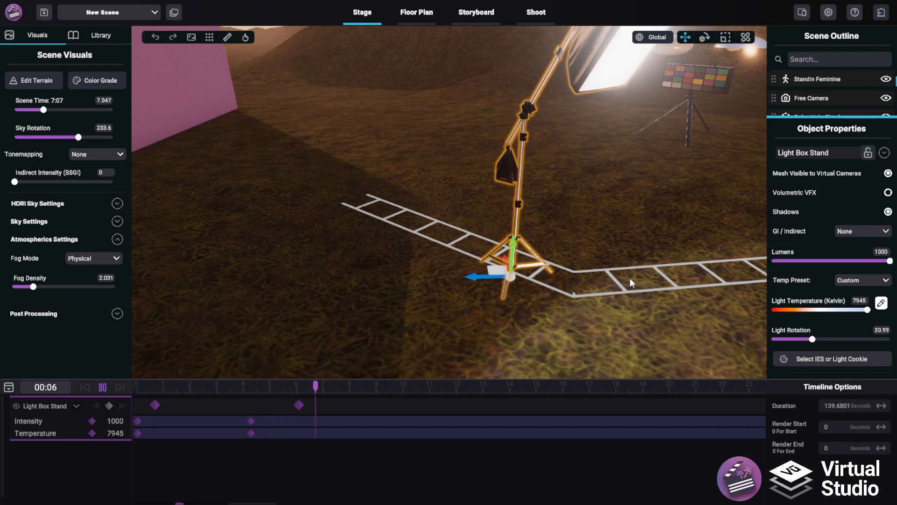
{"action": "left_click", "coordinate": [462, 244]}
{"action": "key", "text": "space"}
Collapse the Light Box Stand's Intensity and Temperature tracks on the timeline
{"action": "right_click_drag", "start_coordinate": [463, 243], "coordinate": [223, 326]}
{"action": "left_click", "coordinate": [76, 405]}
{"action": "right_click_drag", "start_coordinate": [472, 173], "coordinate": [343, 224]}
{"action": "scroll", "coordinate": [431, 212], "scroll_direction": "down", "scroll_amount": 5}
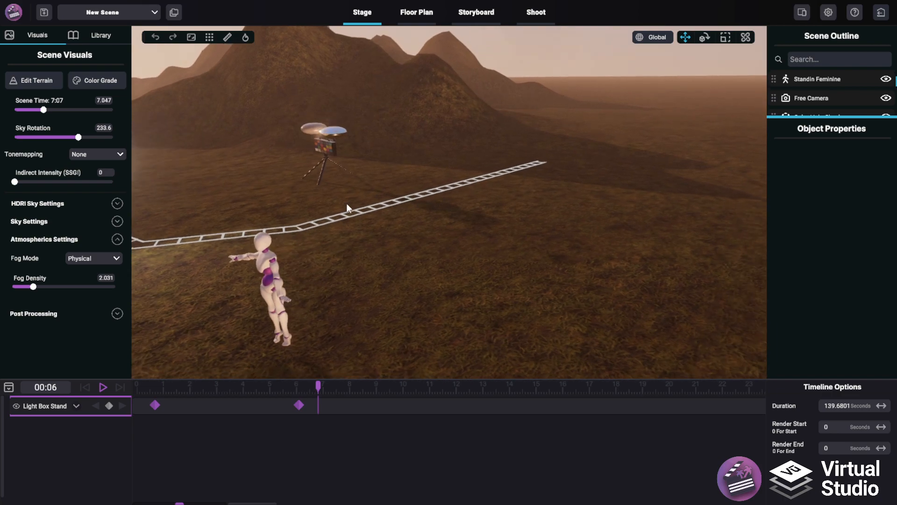
Switch to the Shoot workspace, frame the cube in the viewfinder and record a free camera move of about 7 seconds
{"action": "left_click", "coordinate": [542, 21]}
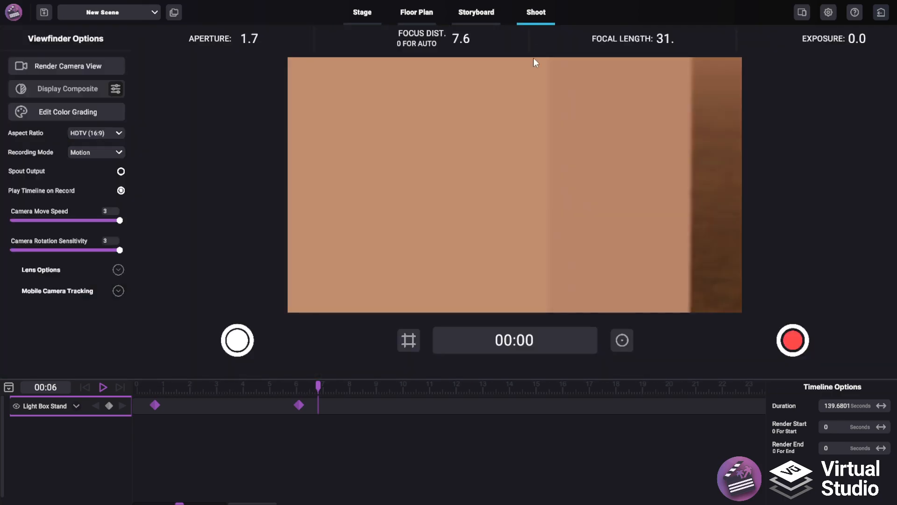
{"action": "left_click", "coordinate": [434, 231]}
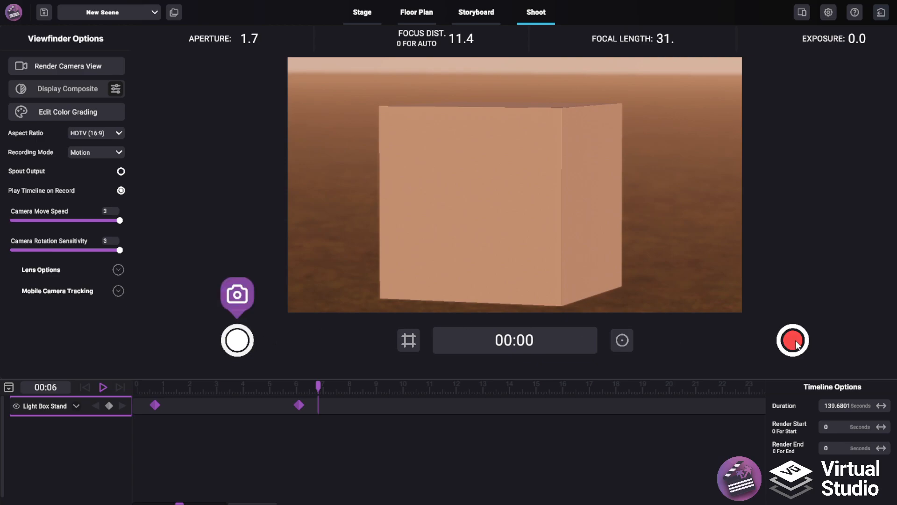
{"action": "left_click", "coordinate": [793, 340]}
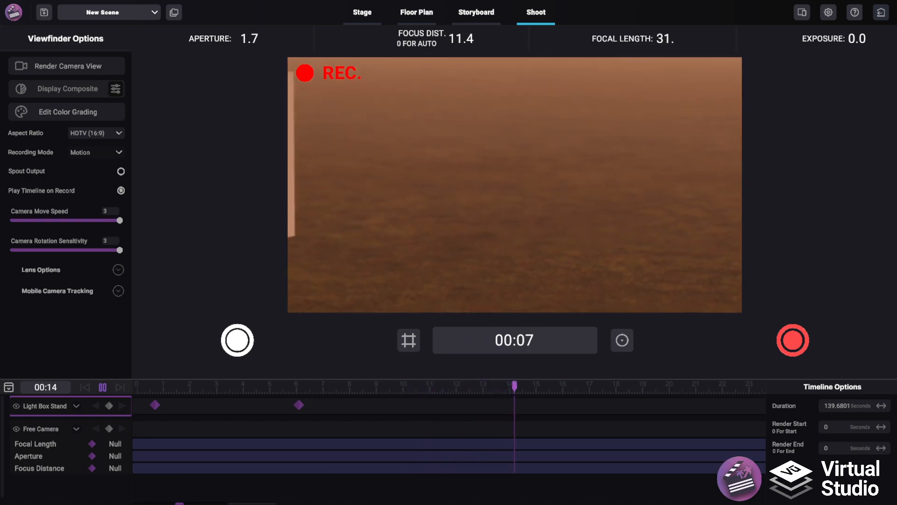
{"action": "left_click", "coordinate": [785, 348]}
Scrub through the recorded Free Camera motion and inspect its Focal Length, Aperture and Focus Distance tracks
{"action": "left_click_drag", "start_coordinate": [499, 384], "coordinate": [246, 400]}
{"action": "mouse_move", "coordinate": [291, 428]}
{"action": "left_mouse_down"}
{"action": "mouse_move", "coordinate": [515, 427]}
{"action": "mouse_move", "coordinate": [274, 432]}
{"action": "left_mouse_up"}
{"action": "mouse_move", "coordinate": [246, 387]}
{"action": "left_mouse_down"}
{"action": "mouse_move", "coordinate": [198, 395]}
{"action": "mouse_move", "coordinate": [237, 392]}
{"action": "left_mouse_up"}
{"action": "left_click", "coordinate": [76, 428]}
{"action": "left_click", "coordinate": [76, 428]}
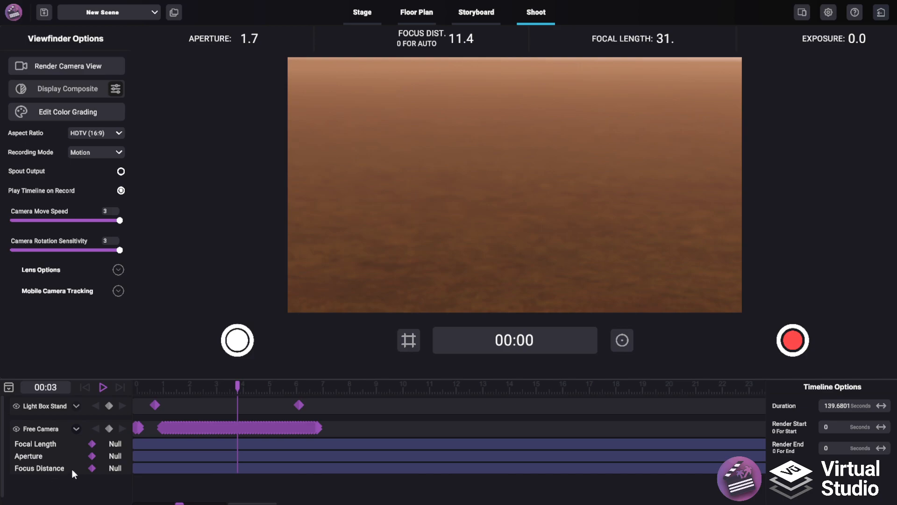
Keyframe the Free Camera's Focal Length at 31 at 0 seconds and at 13 at about 4.5 seconds
{"action": "left_click_drag", "start_coordinate": [213, 389], "coordinate": [130, 404]}
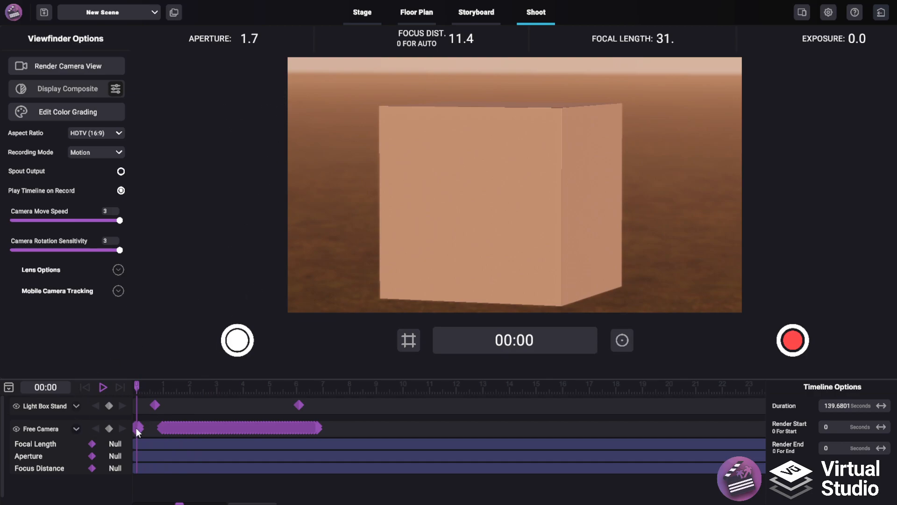
{"action": "left_click_drag", "start_coordinate": [136, 387], "coordinate": [256, 381]}
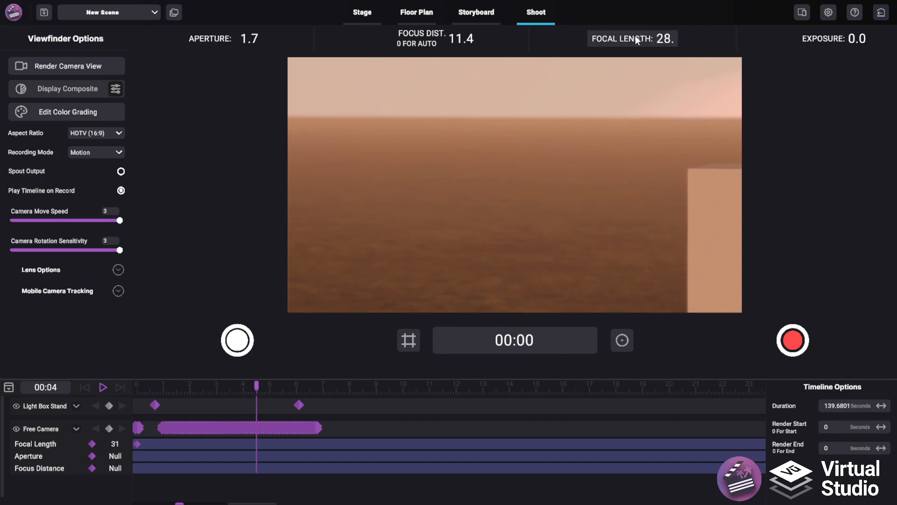
{"action": "scroll", "coordinate": [635, 36], "scroll_direction": "down", "scroll_amount": 5}
{"action": "left_click", "coordinate": [92, 443]}
Keyframe the Free Camera's Aperture at 1.7 at about 1.3 seconds and at 4.7 at about 4 seconds
{"action": "left_click_drag", "start_coordinate": [262, 391], "coordinate": [242, 388]}
{"action": "left_click", "coordinate": [92, 456]}
{"action": "scroll", "coordinate": [260, 40], "scroll_direction": "down", "scroll_amount": 3}
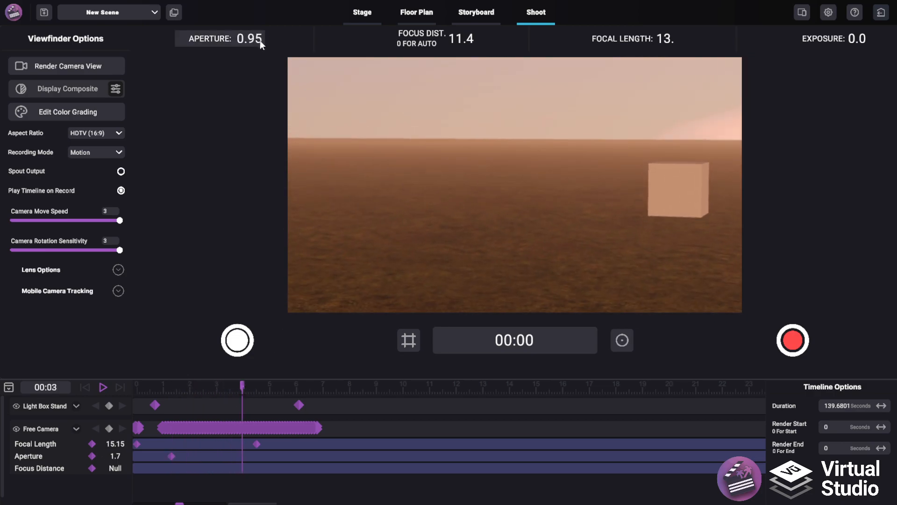
{"action": "scroll", "coordinate": [260, 40], "scroll_direction": "up", "scroll_amount": 6}
{"action": "left_click", "coordinate": [93, 456]}
Keyframe the Free Camera's Focus Distance at 11.4 at about 0.8 seconds and at 0.3 at about 5 seconds
{"action": "left_click", "coordinate": [158, 389]}
{"action": "left_click", "coordinate": [92, 468]}
{"action": "left_click", "coordinate": [273, 387]}
{"action": "scroll", "coordinate": [458, 39], "scroll_direction": "down", "scroll_amount": 8}
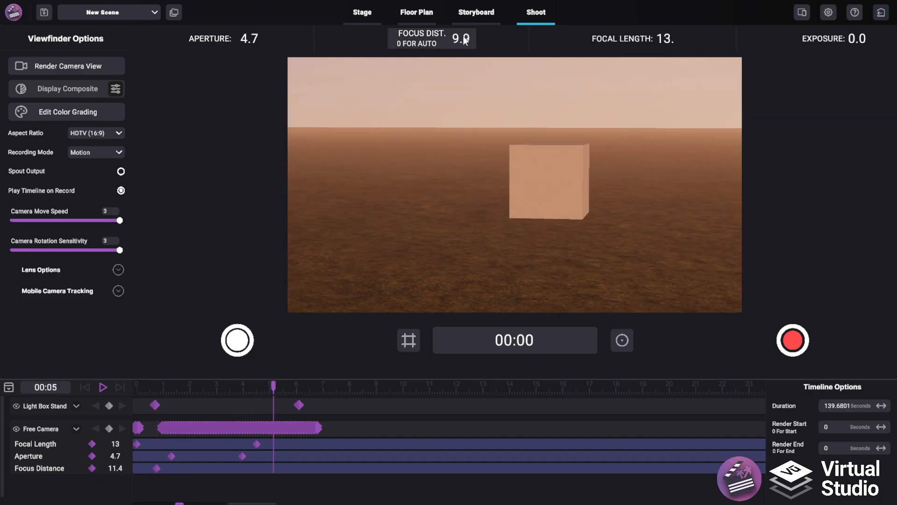
{"action": "scroll", "coordinate": [459, 40], "scroll_direction": "down", "scroll_amount": 3}
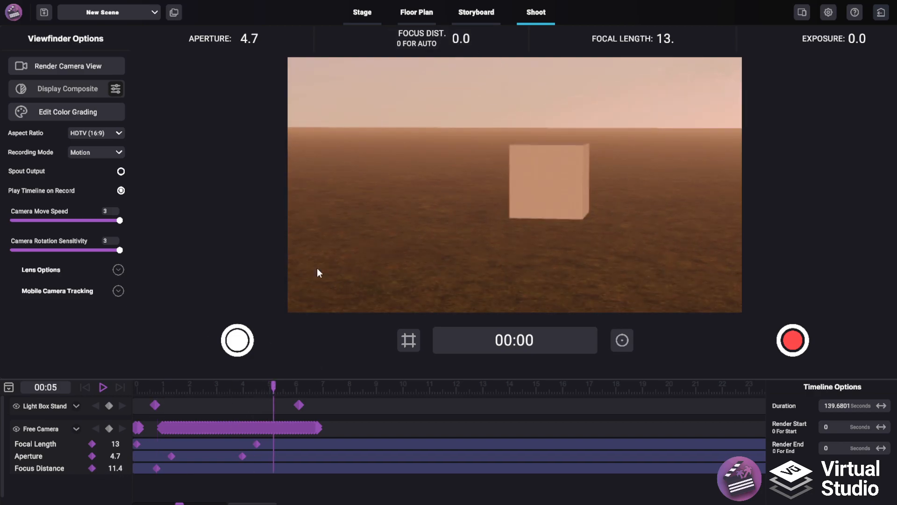
{"action": "scroll", "coordinate": [413, 52], "scroll_direction": "up", "scroll_amount": 1}
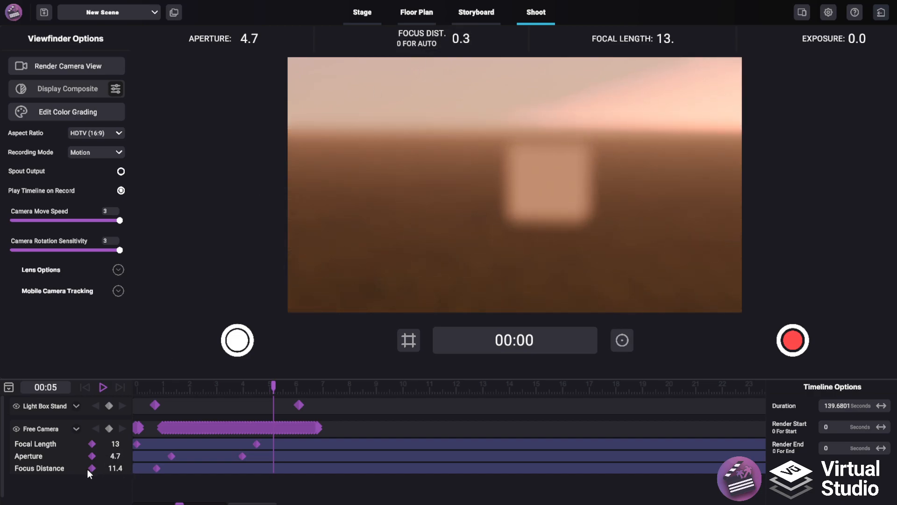
Play the camera animation from the start to about 7 seconds, pause, and return the playhead to about 5 seconds
{"action": "left_click_drag", "start_coordinate": [274, 384], "coordinate": [108, 395]}
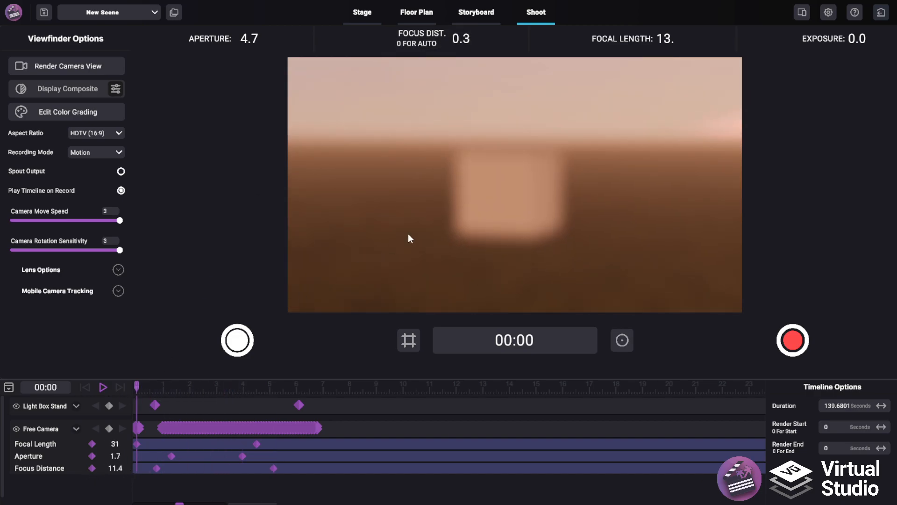
{"action": "key", "text": "space"}
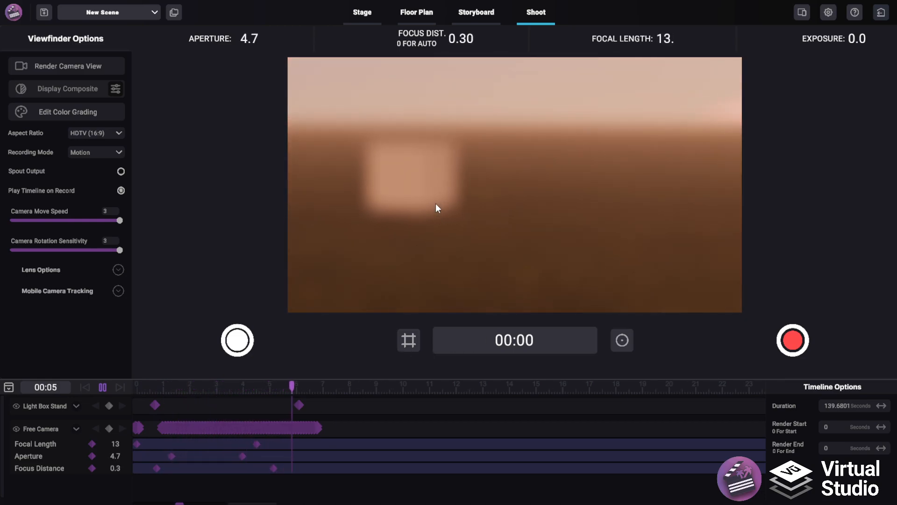
{"action": "key", "text": "space"}
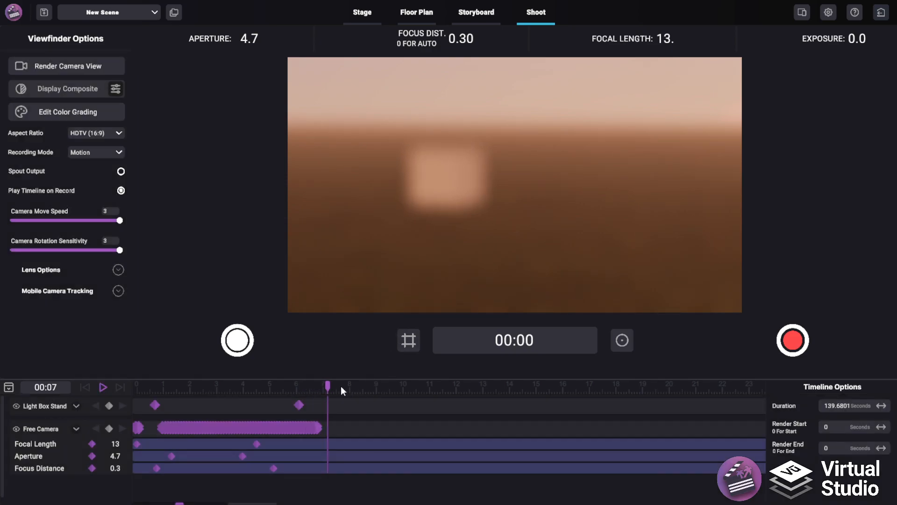
{"action": "left_click", "coordinate": [269, 388]}
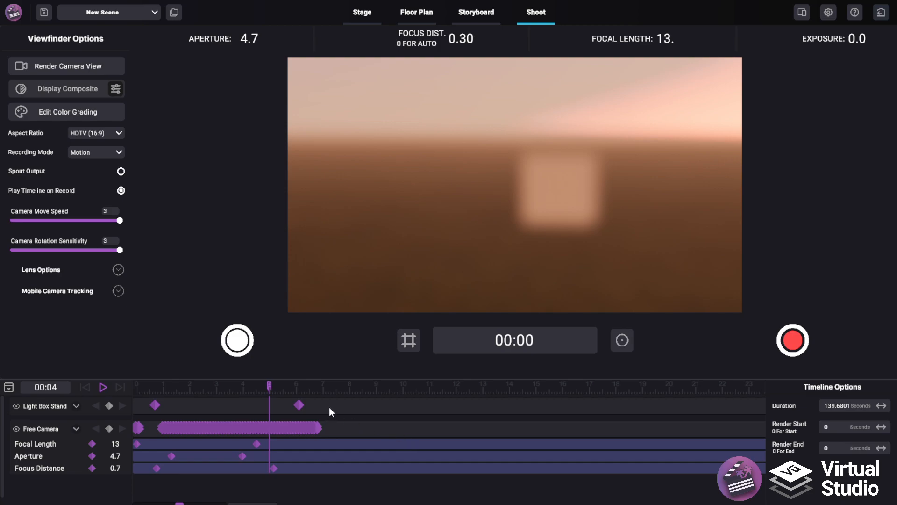
Select both Light Box Stand keyframes and shift them together about 5 seconds later on the timeline
{"action": "left_click_drag", "start_coordinate": [374, 405], "coordinate": [198, 415]}
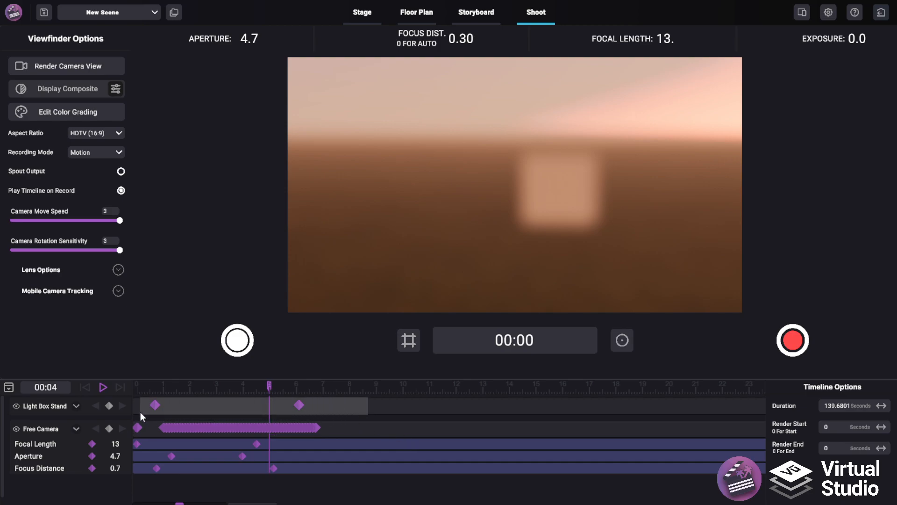
{"action": "left_click_drag", "start_coordinate": [140, 411], "coordinate": [140, 411]}
{"action": "left_click_drag", "start_coordinate": [299, 407], "coordinate": [442, 408]}
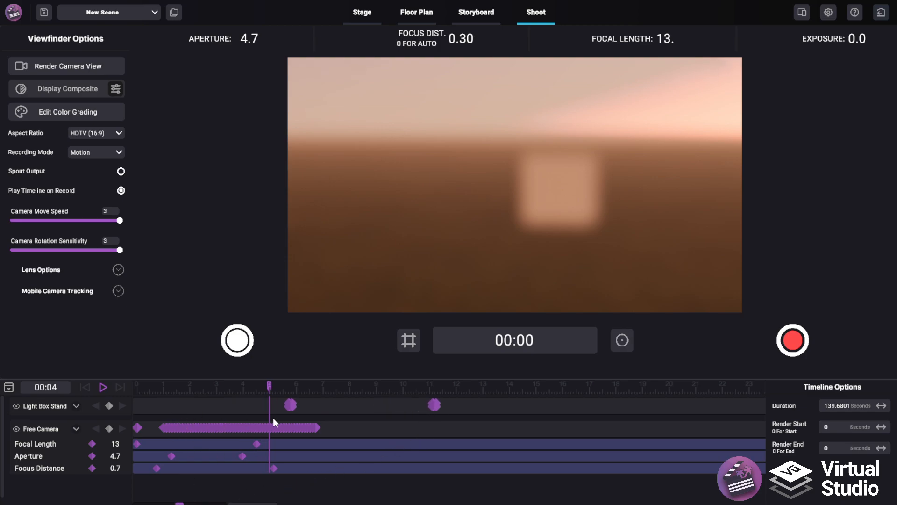
Stretch the timeline scale for a closer view of the keyframes and open the export window for the camera view
{"action": "left_click_drag", "start_coordinate": [179, 503], "coordinate": [242, 503]}
{"action": "left_click_drag", "start_coordinate": [315, 399], "coordinate": [396, 430]}
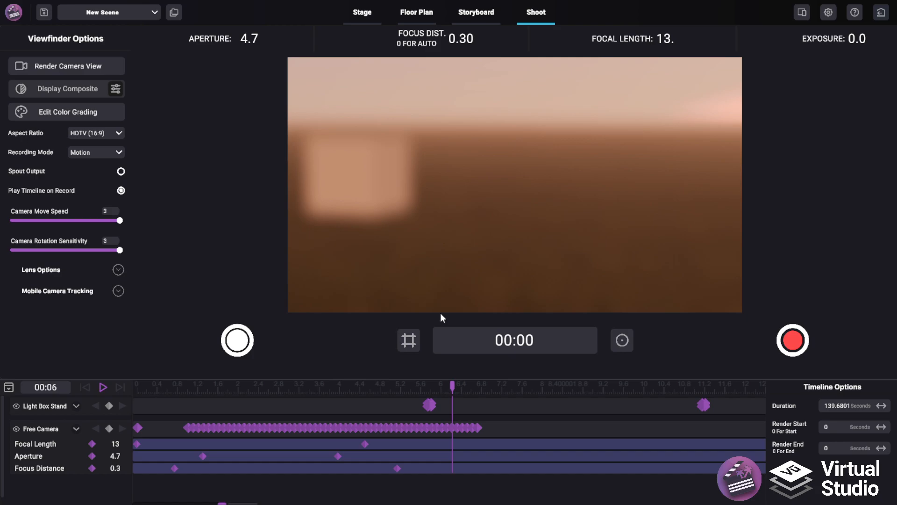
{"action": "left_click", "coordinate": [79, 67]}
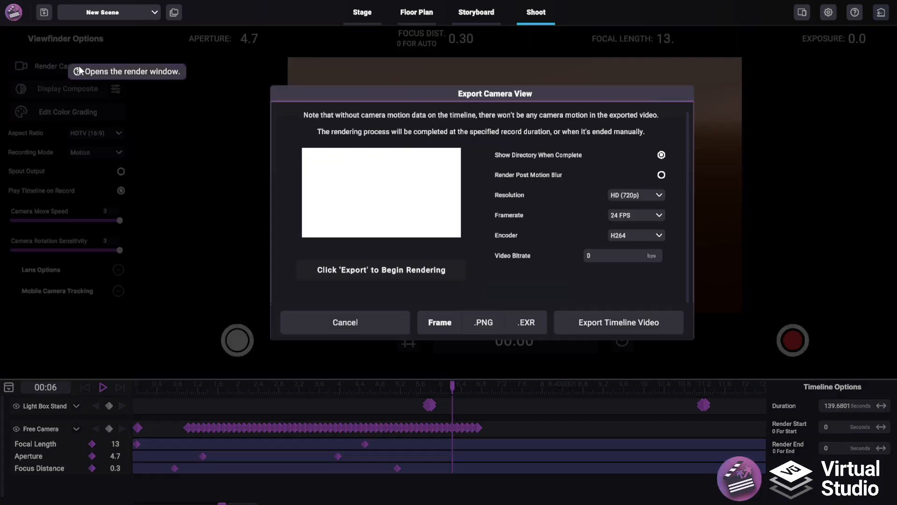